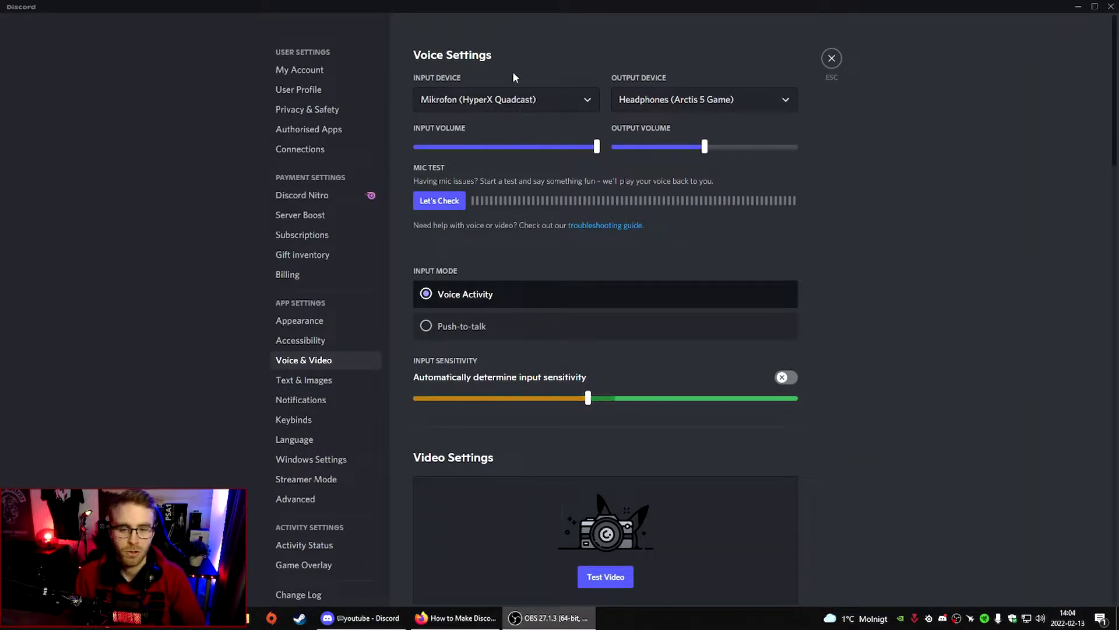
Review the microphone and output device lists unchanged, then enable automatic input sensitivity.
click(524, 103)
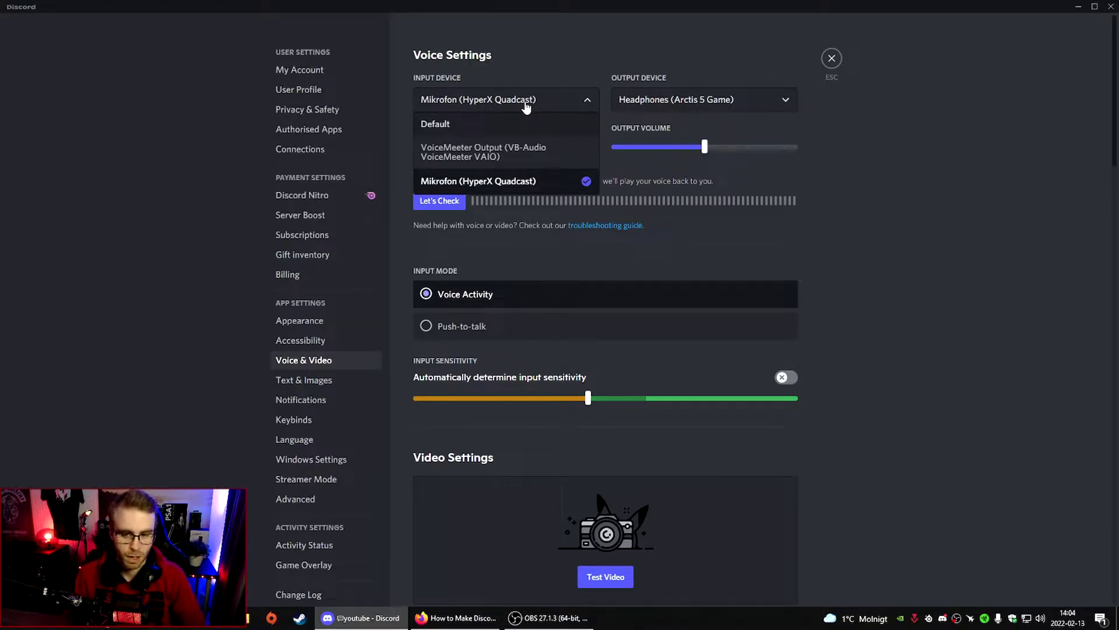
click(526, 106)
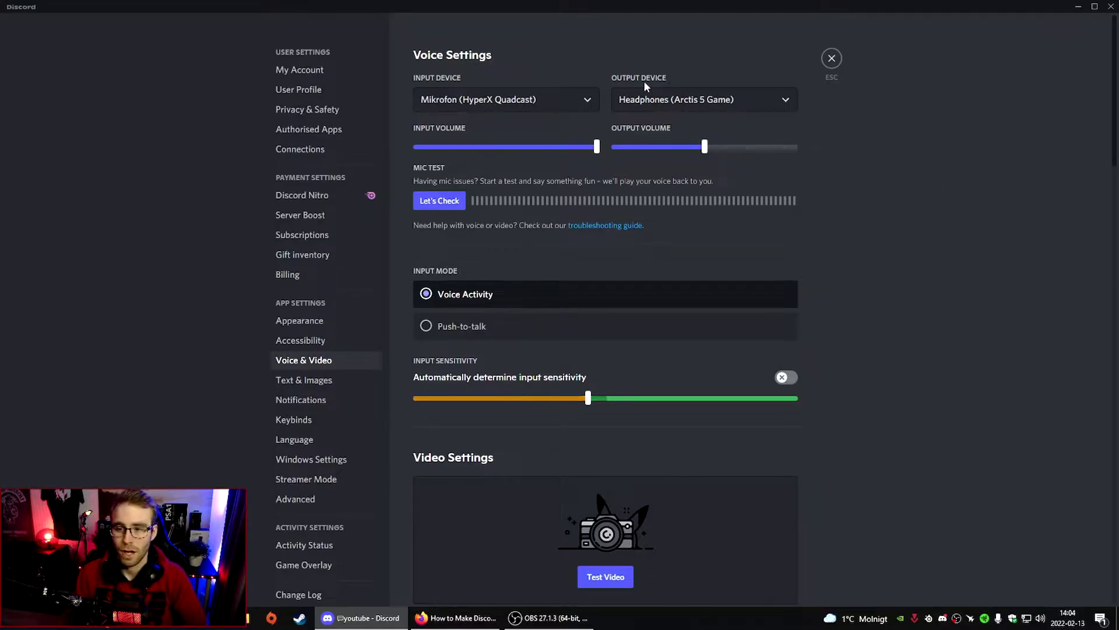
click(788, 102)
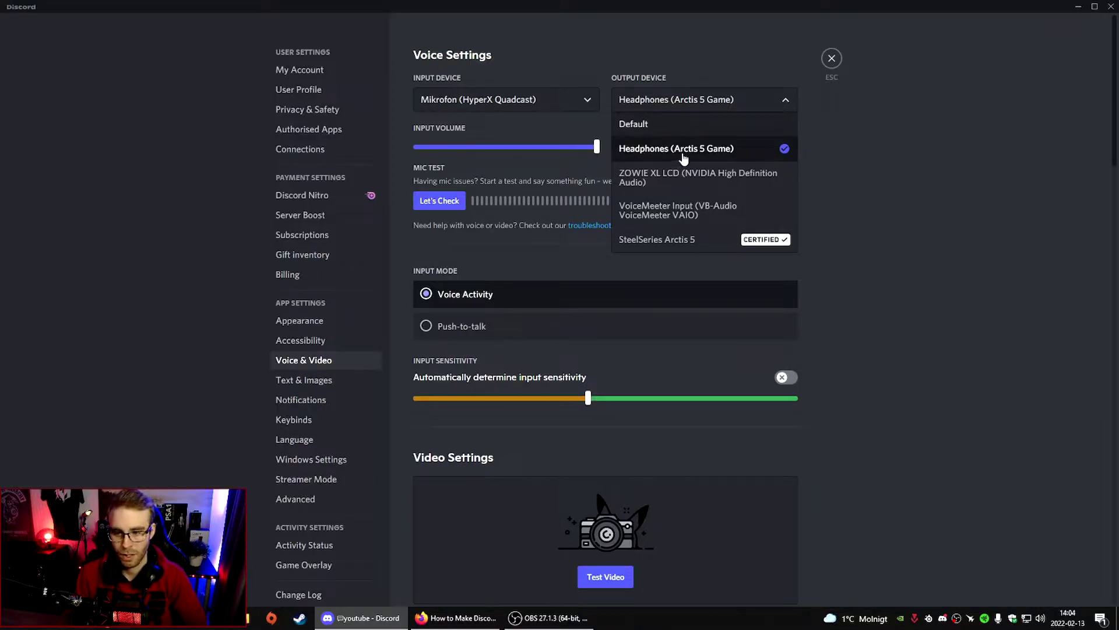
click(781, 101)
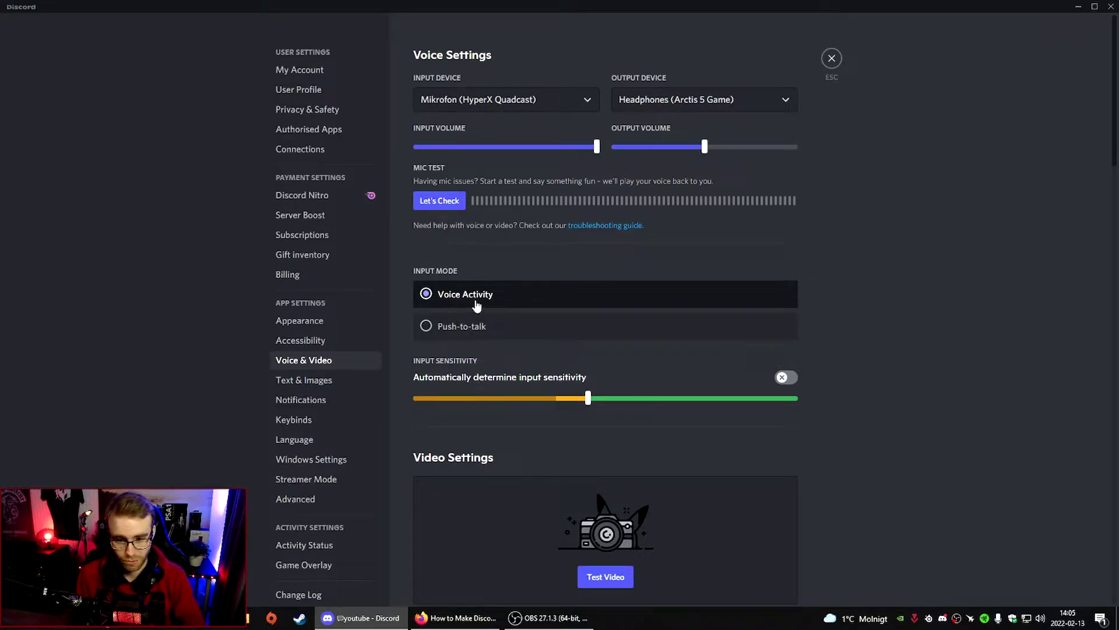
click(783, 378)
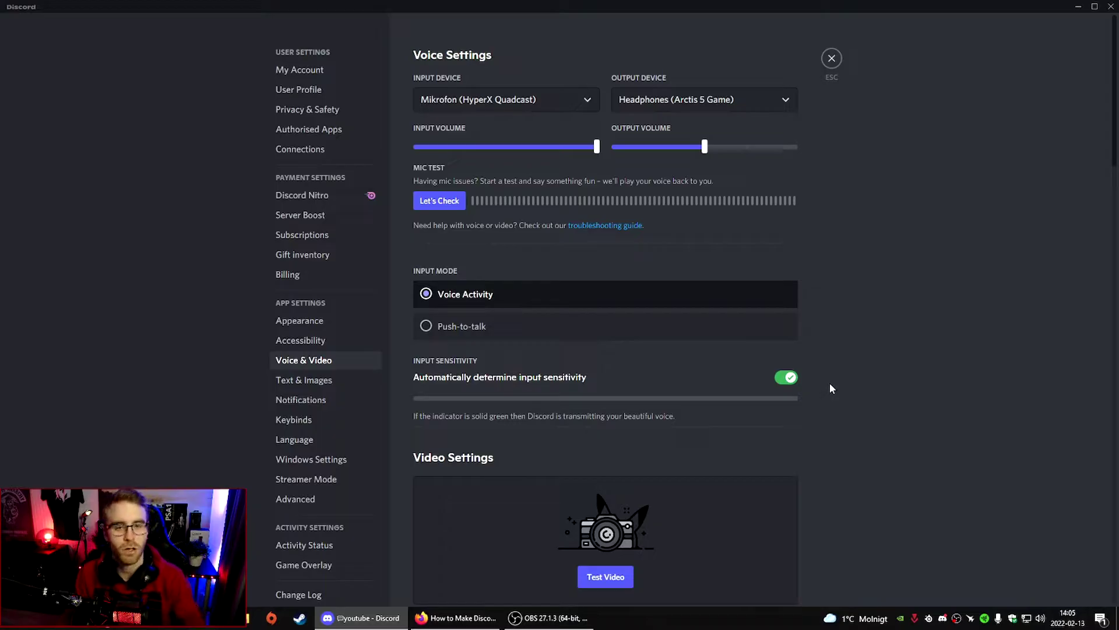
Disable automatic input sensitivity and drag the manual threshold to about -55 dB.
click(792, 381)
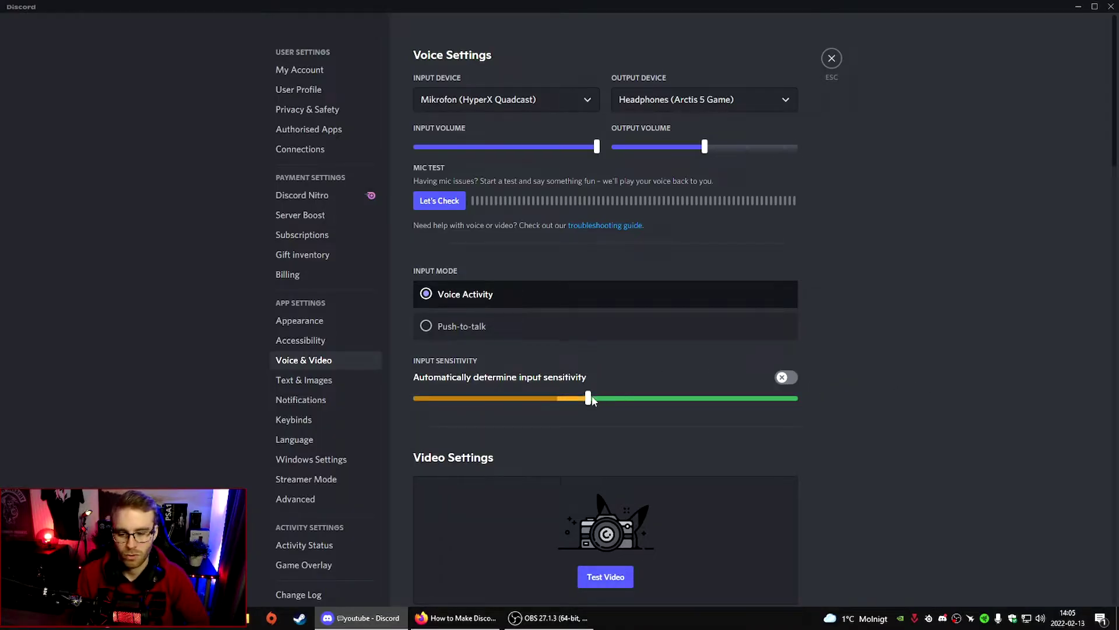
drag(559, 400, 586, 399)
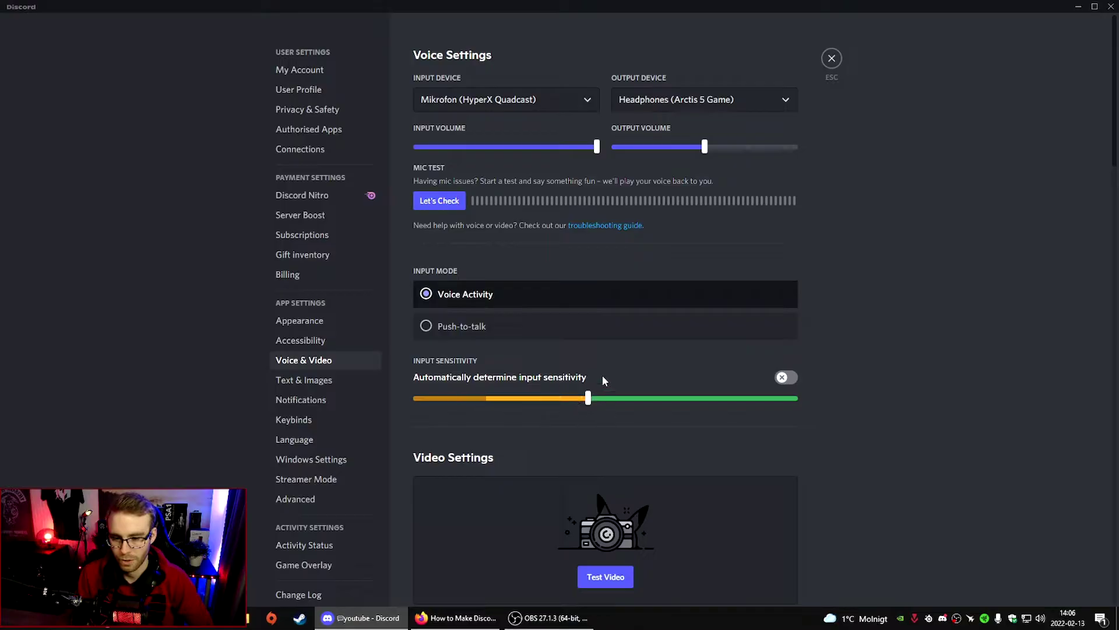
drag(588, 400, 587, 400)
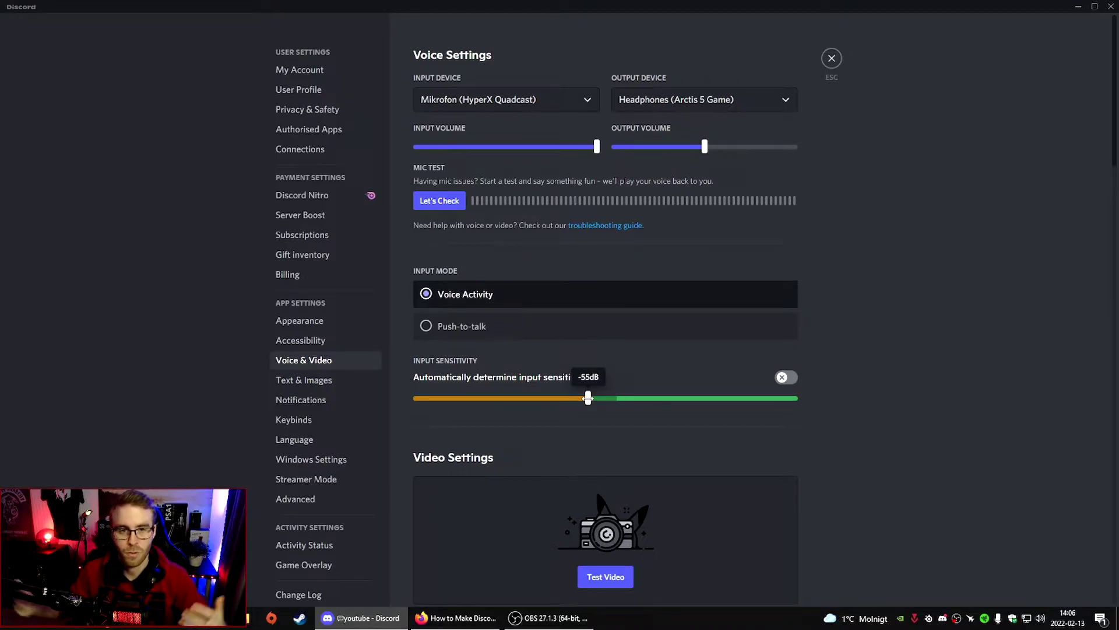
scroll(831, 410, down, 5)
scroll(831, 411, down, 4)
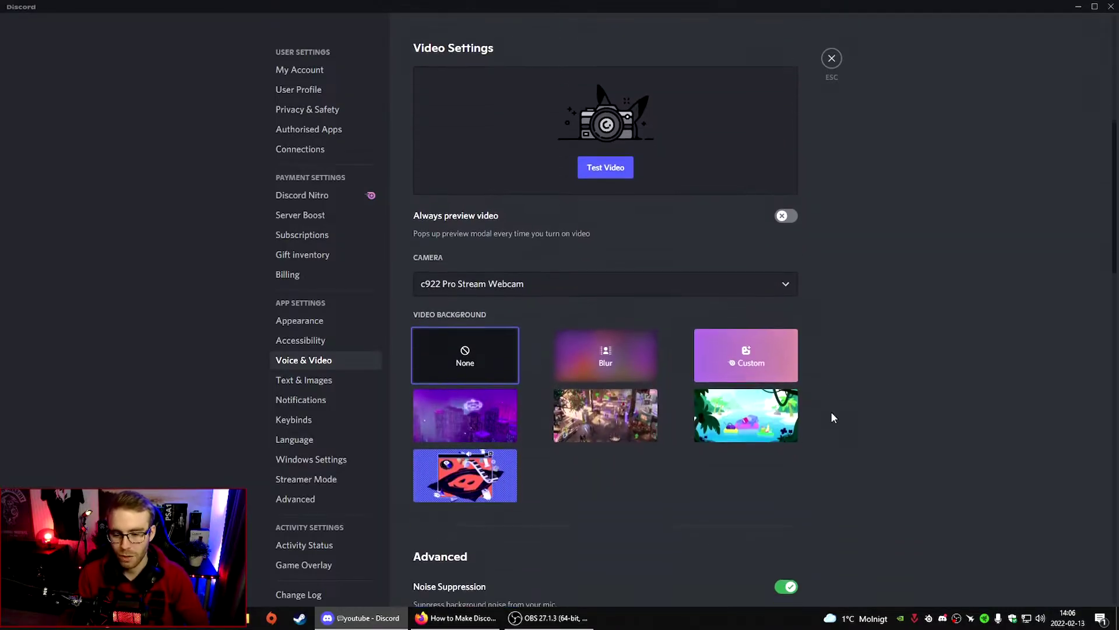
scroll(831, 411, down, 4)
scroll(831, 411, down, 2)
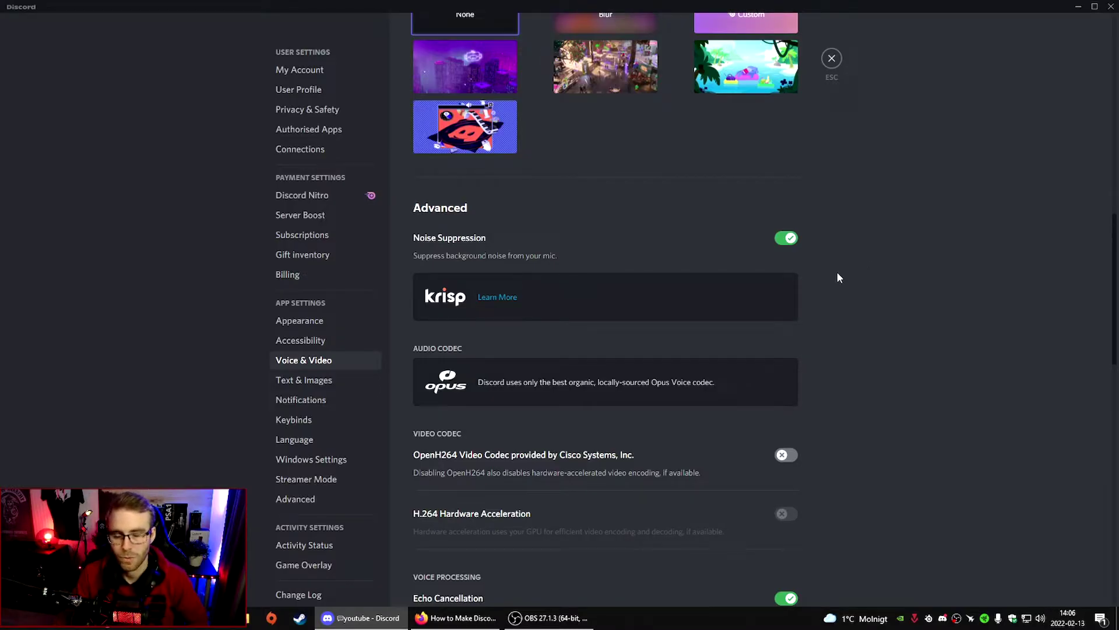
scroll(837, 276, down, 2)
scroll(814, 412, down, 1)
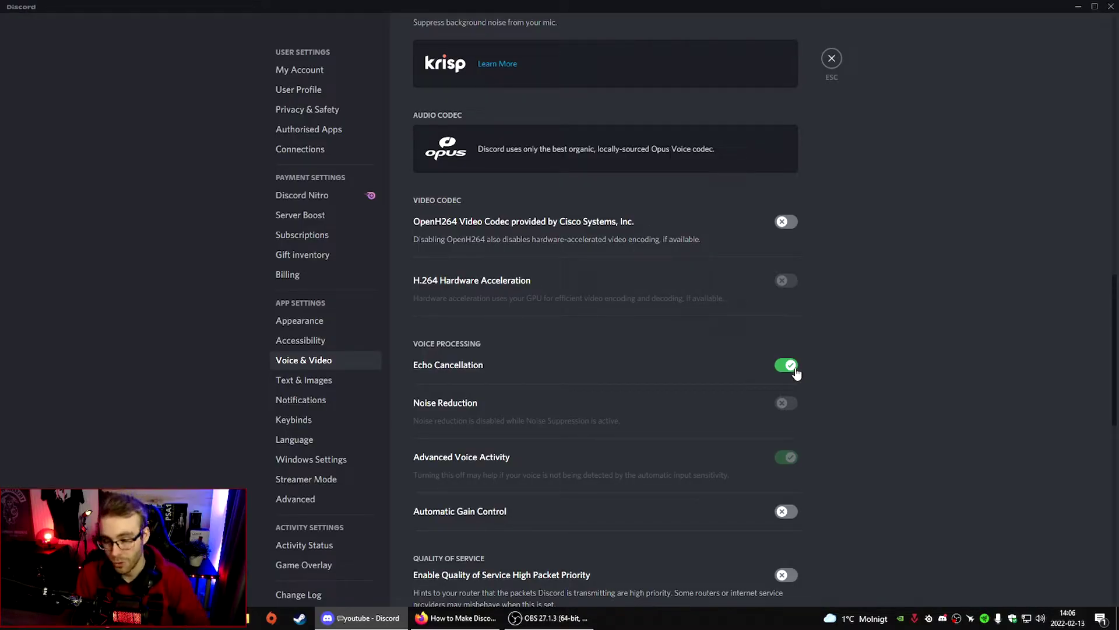
Switch off the Echo Cancellation toggle under Voice Processing.
click(791, 369)
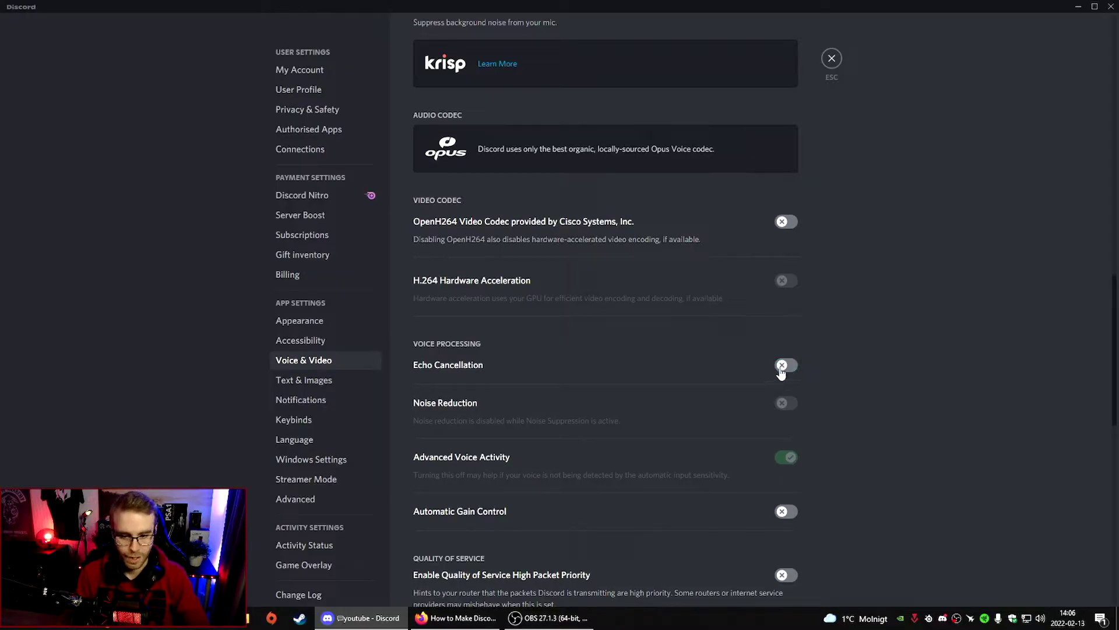
scroll(838, 375, up, 8)
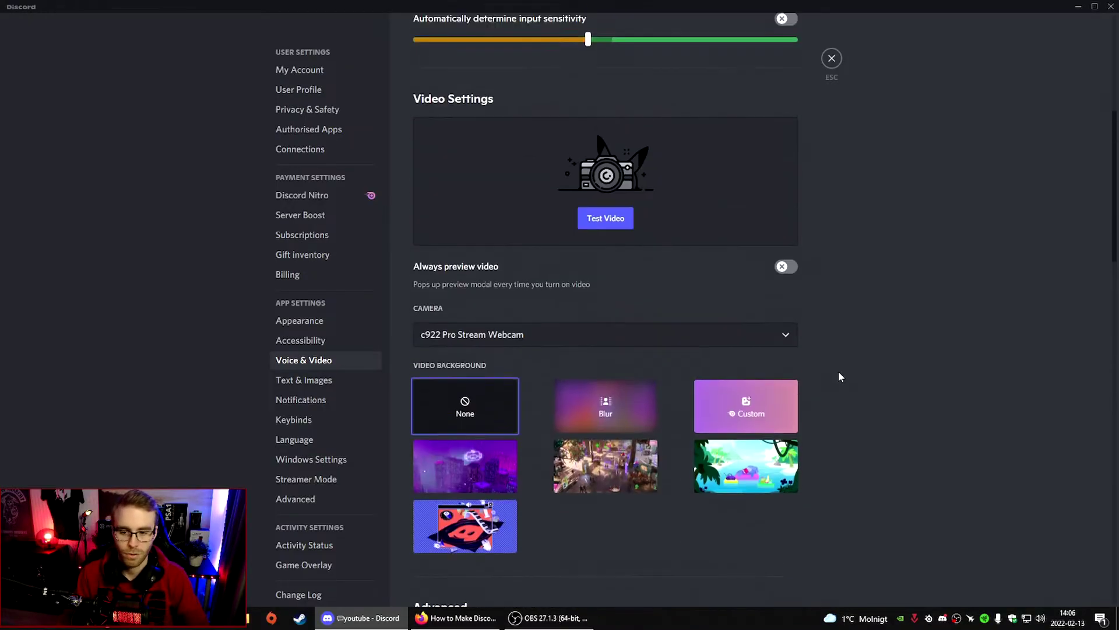
scroll(888, 370, up, 4)
scroll(443, 99, up, 3)
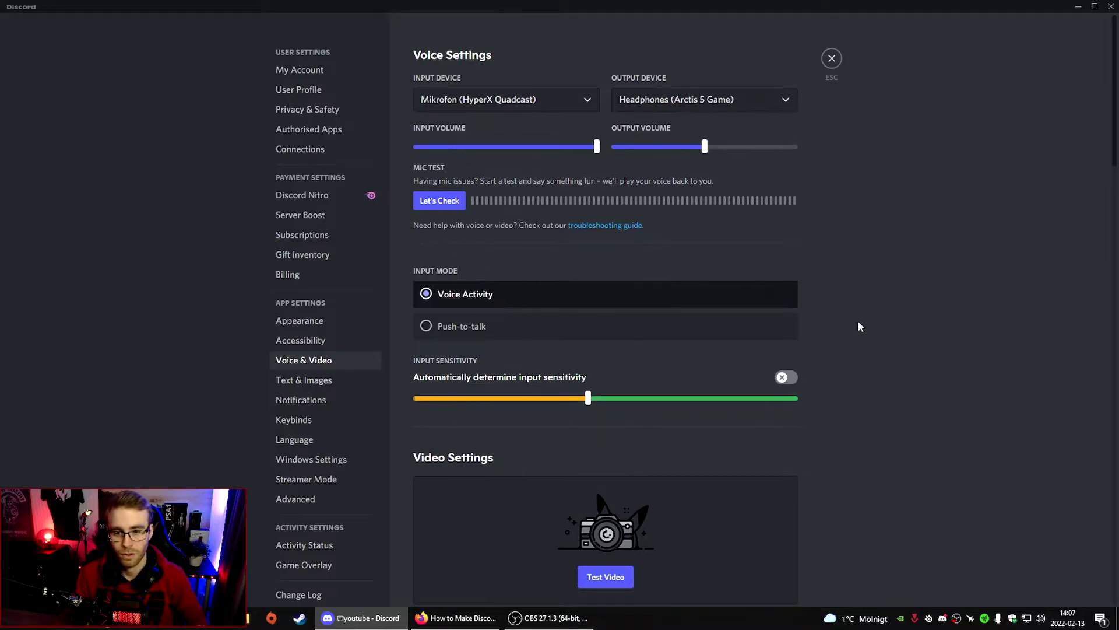
scroll(858, 320, down, 5)
scroll(894, 339, down, 5)
scroll(861, 438, down, 5)
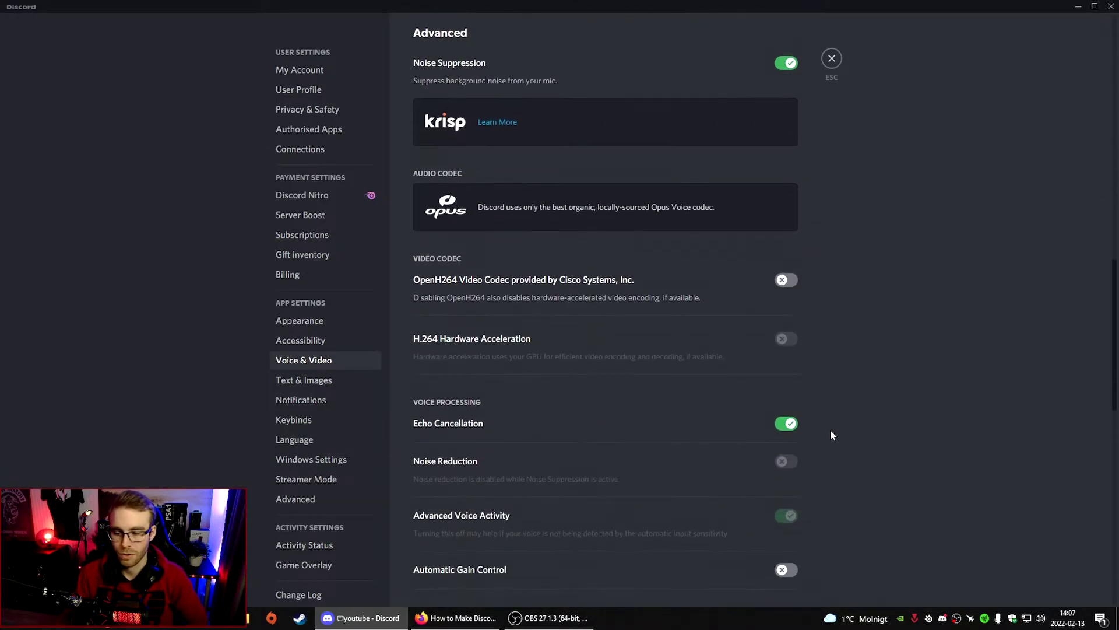
scroll(863, 482, up, 5)
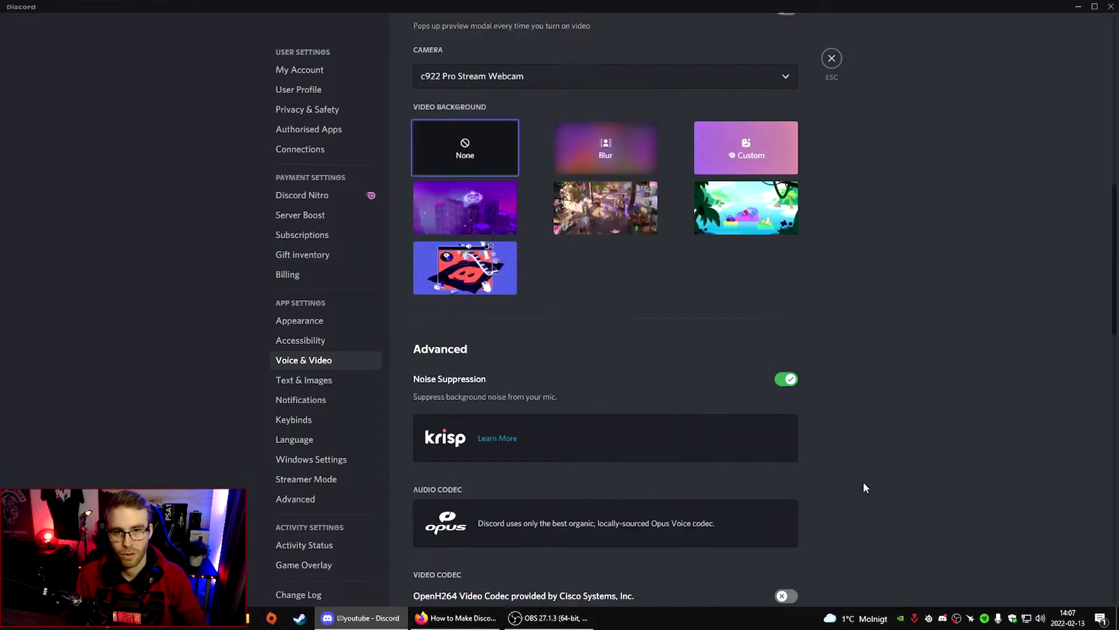
scroll(863, 438, up, 5)
scroll(857, 372, down, 3)
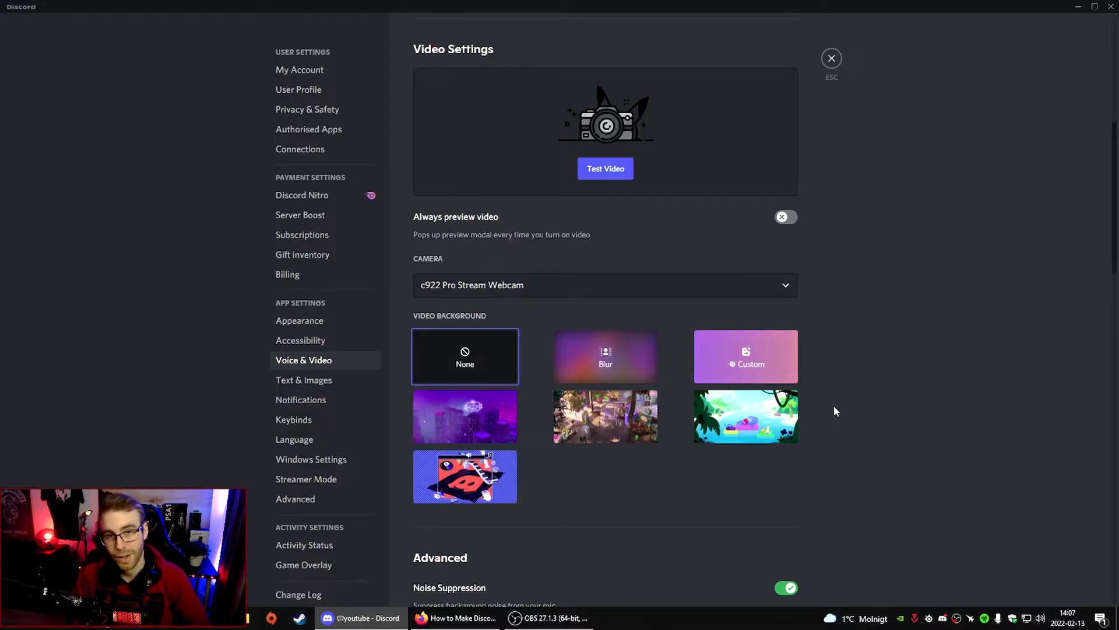
scroll(833, 405, up, 5)
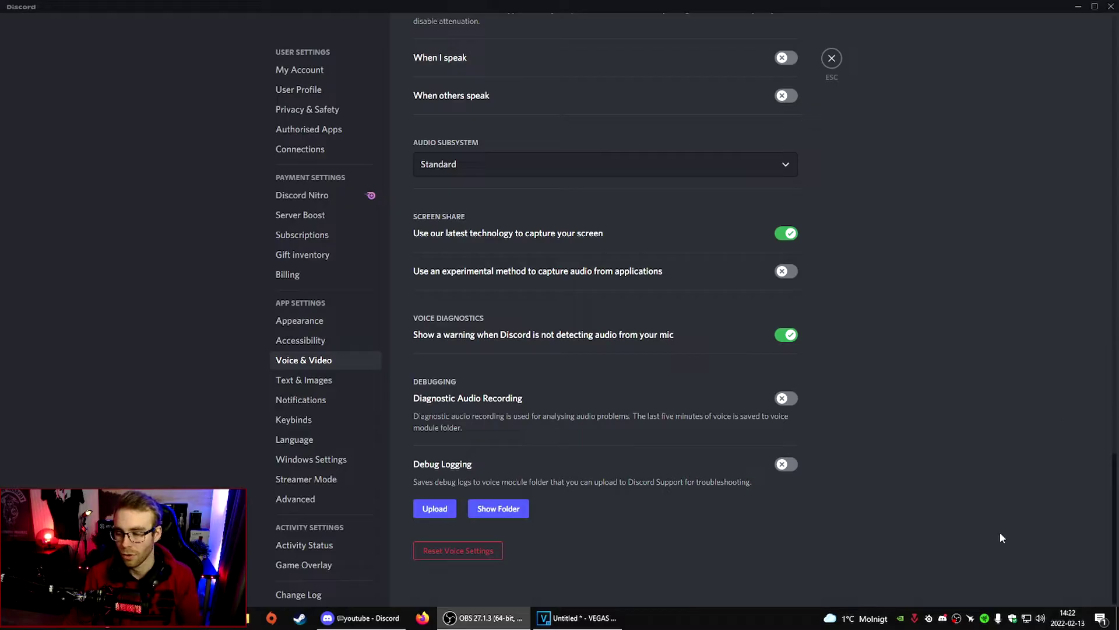
Open Windows Sound settings from the tray and keep Headset Earphone (Arctis 5 Chat) as output.
right_click(1043, 623)
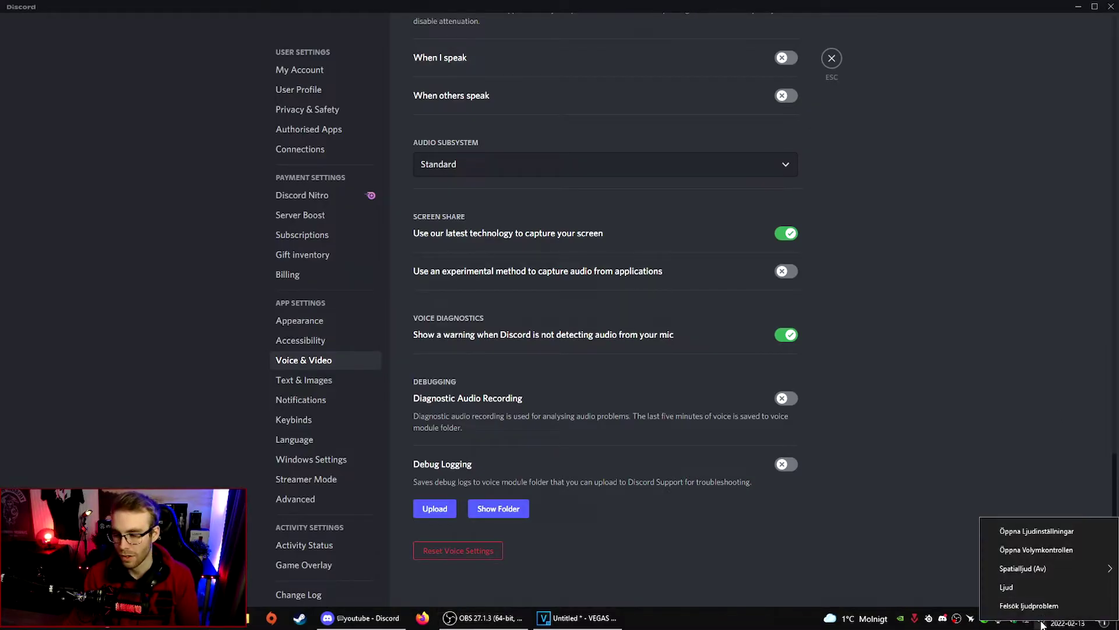
click(1037, 530)
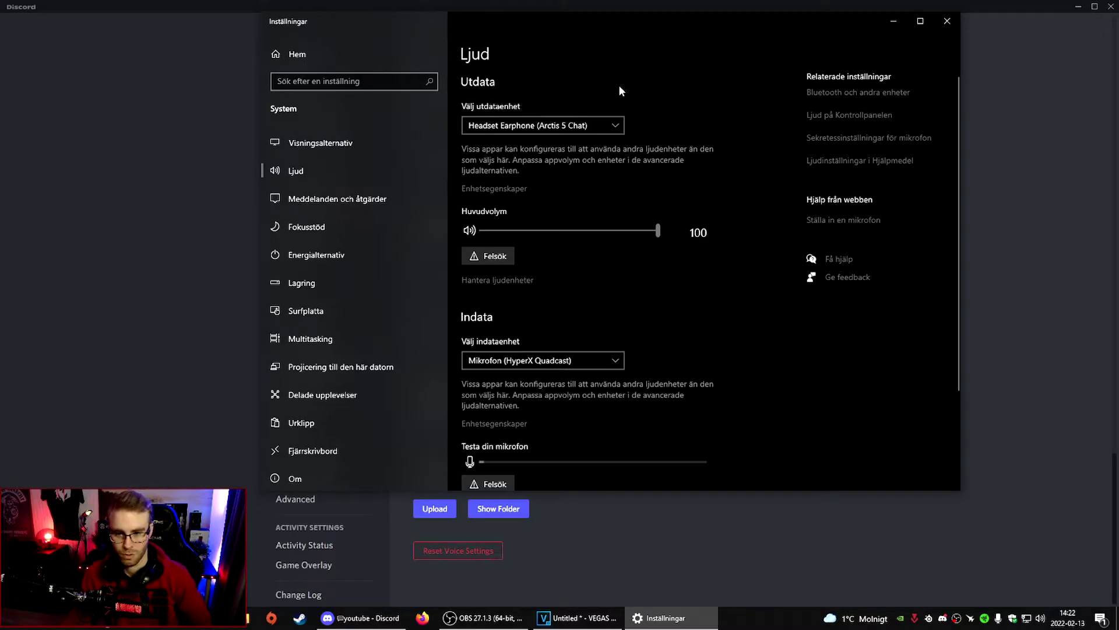
click(595, 123)
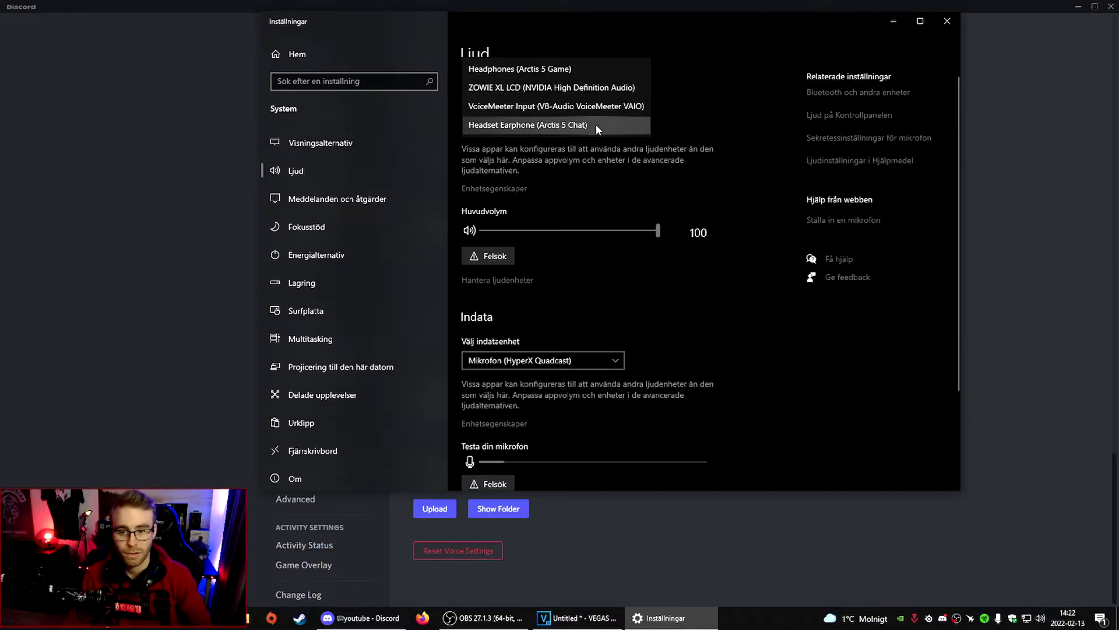
click(595, 124)
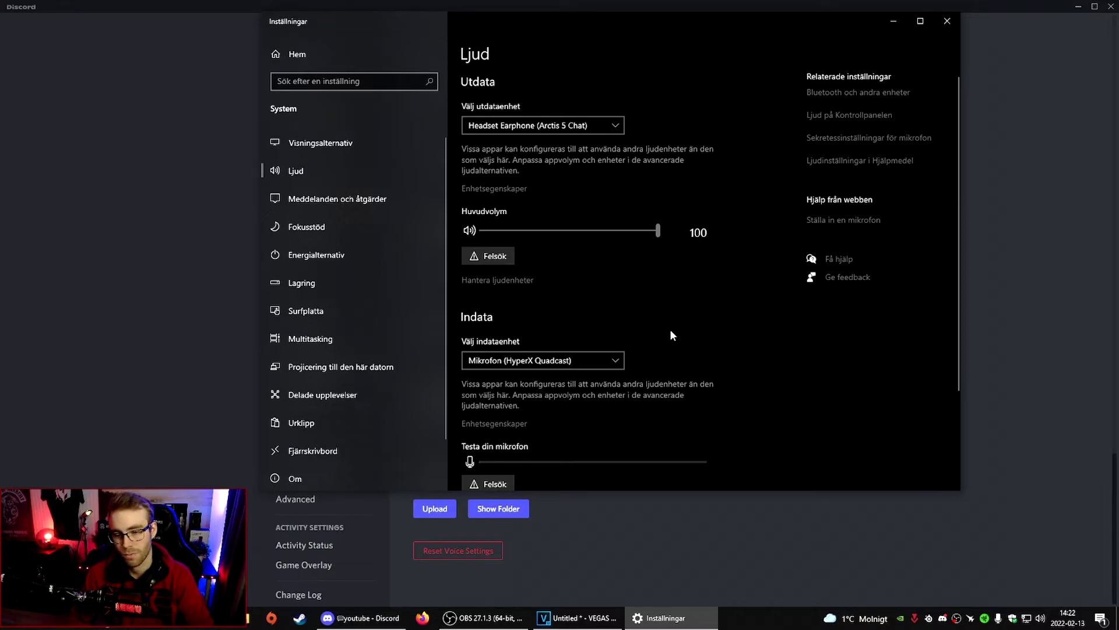
scroll(667, 330, down, 2)
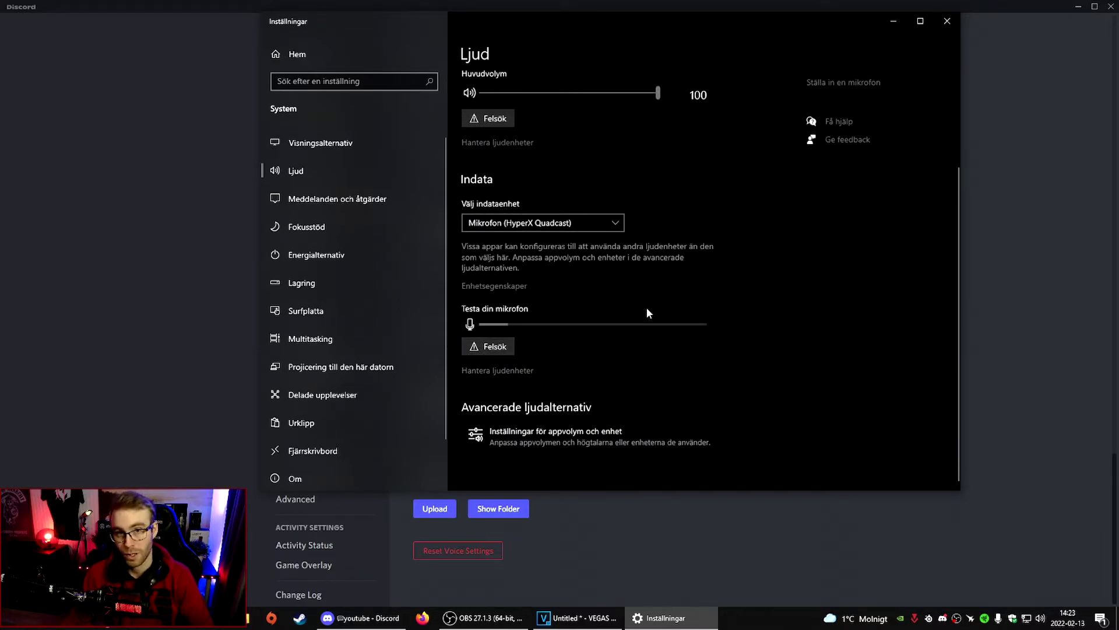
right_click(1041, 618)
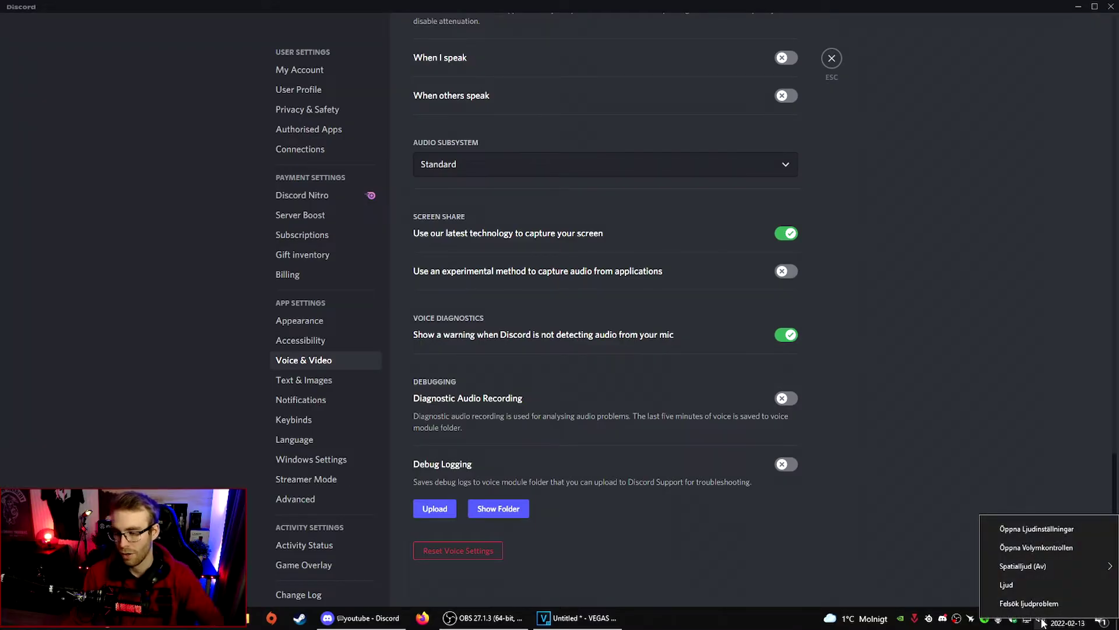
Open the Volume Mixer, lower the Arctis 5 Chat headset volume to 92, and close it.
click(1027, 549)
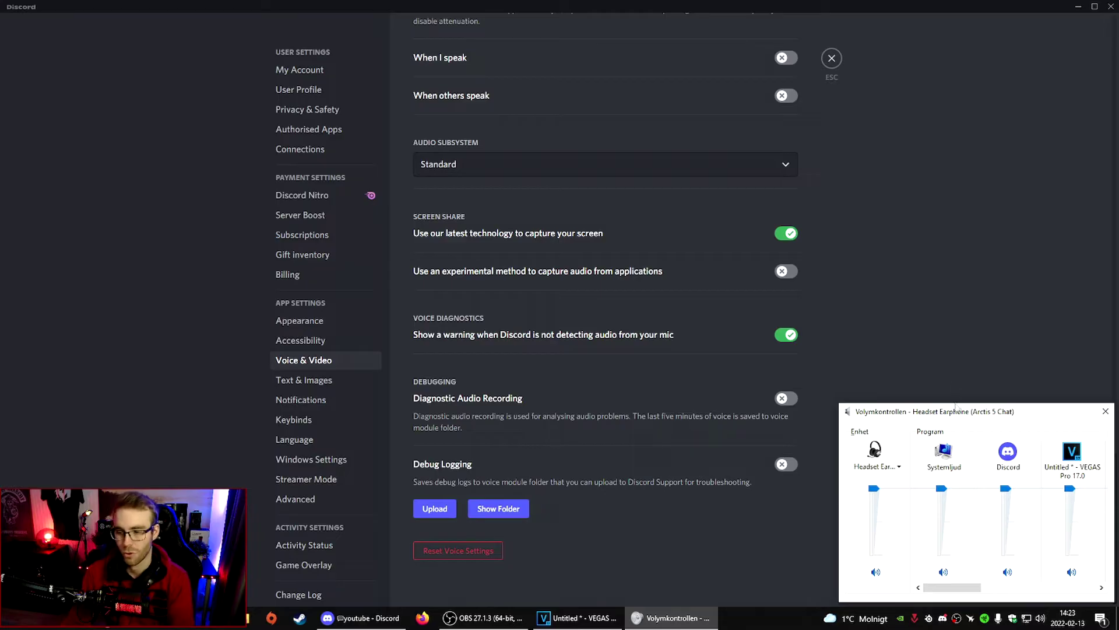
drag(981, 414, 847, 160)
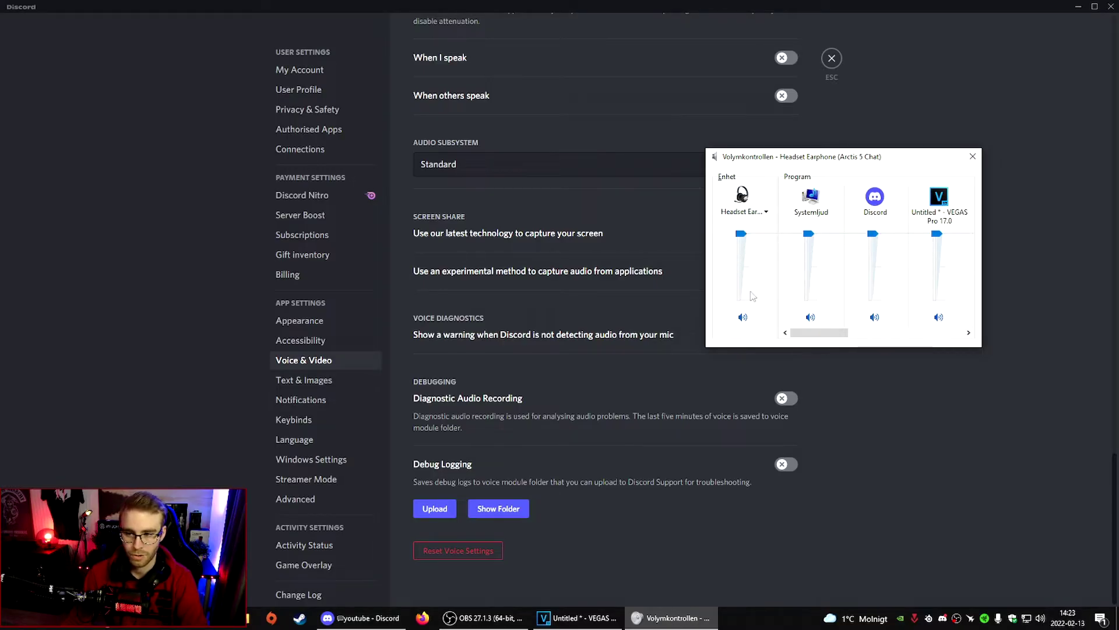
mouse_move(741, 233)
mouse_down()
mouse_move(743, 246)
mouse_move(741, 232)
mouse_up()
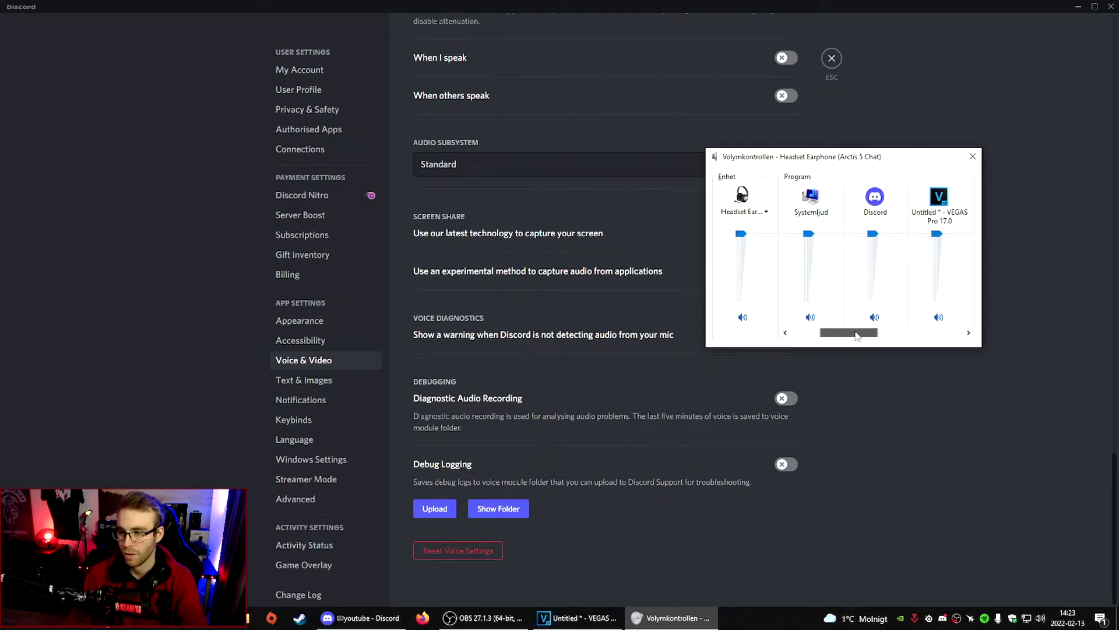
drag(818, 332, 875, 333)
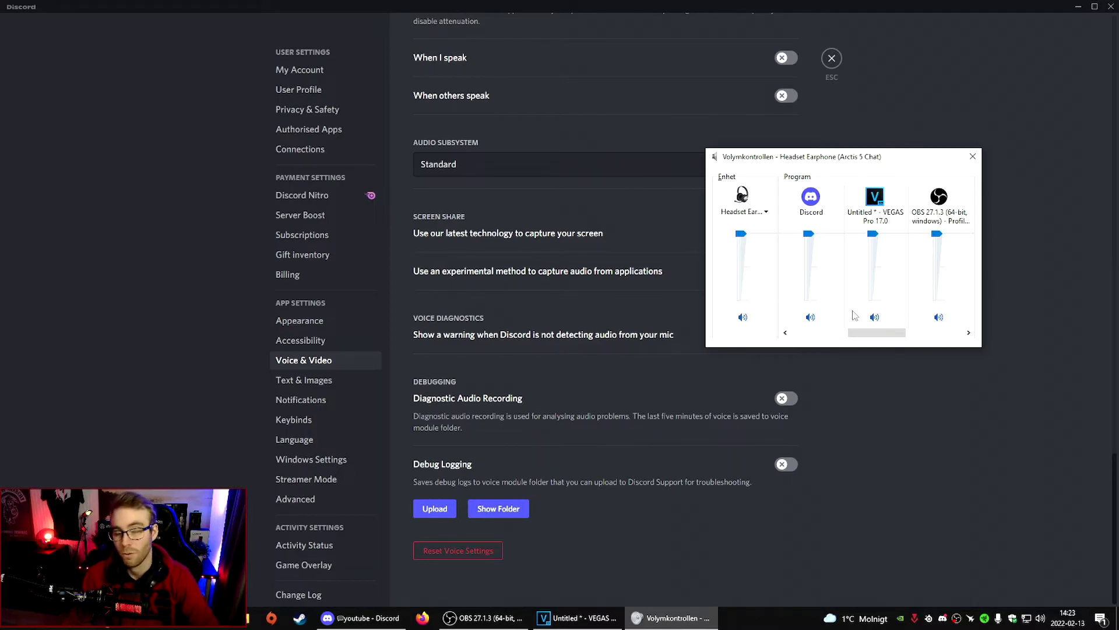
drag(884, 332, 781, 335)
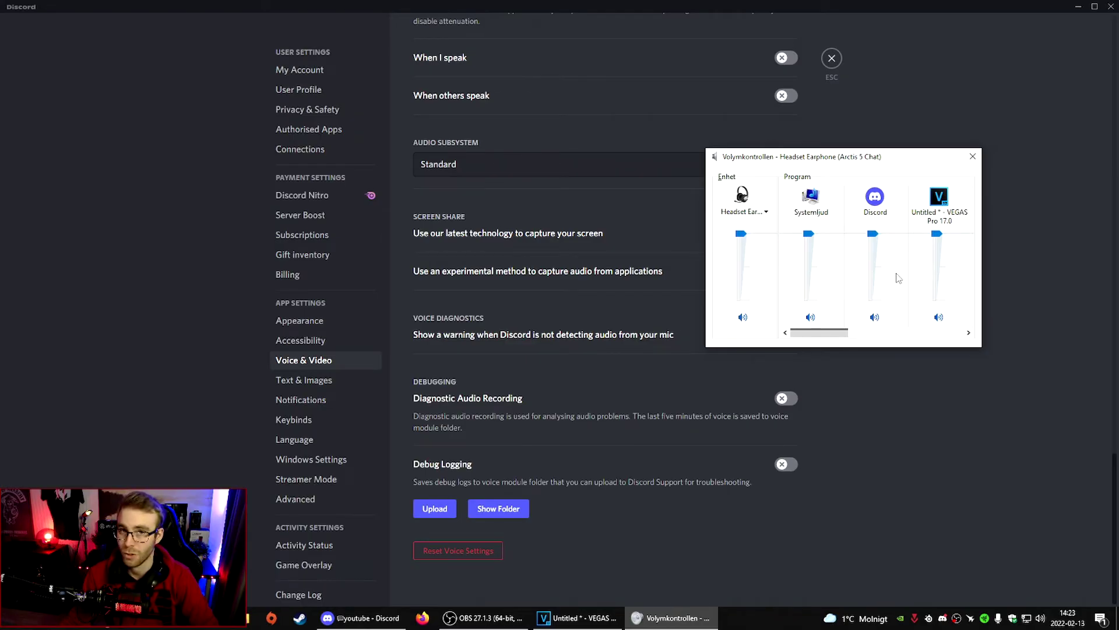
click(973, 156)
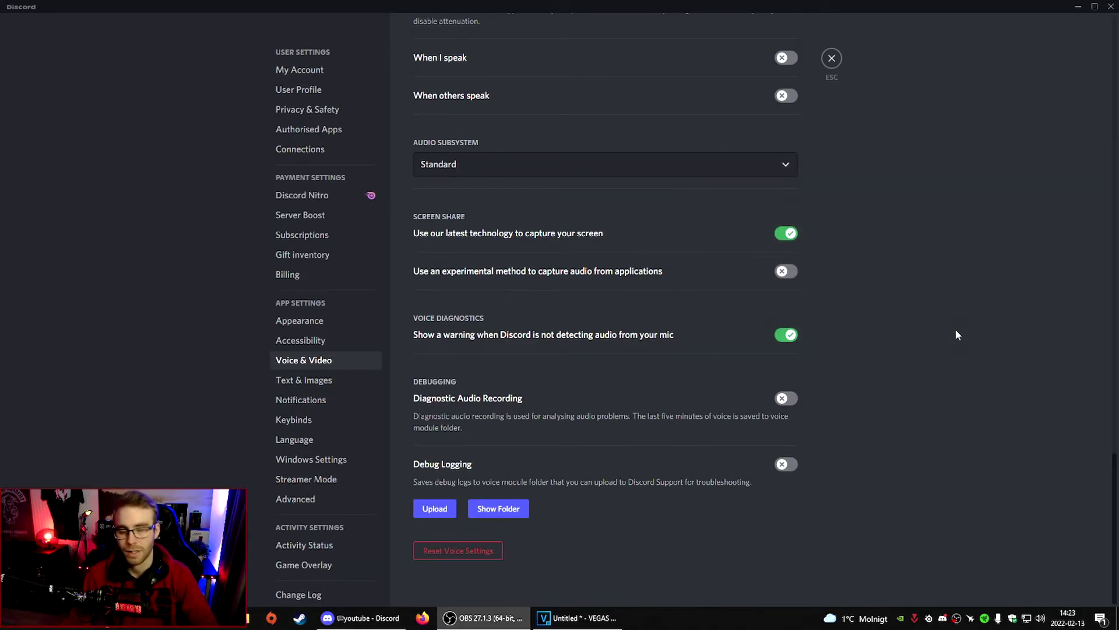